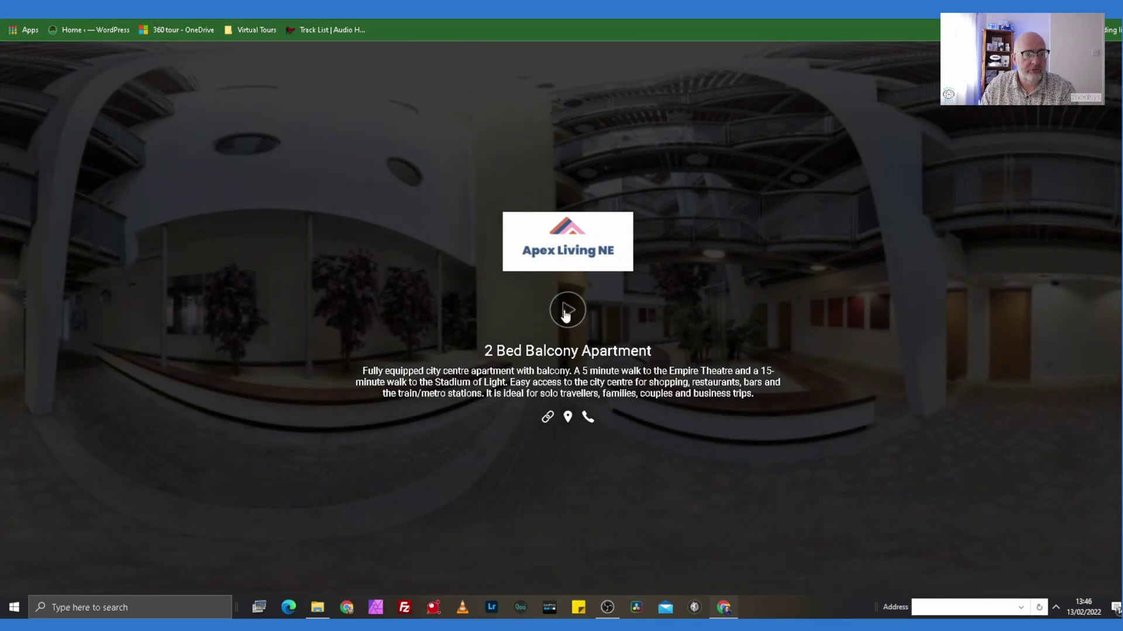
Play the apartment tour without audio and walk past the front door into the Master Bedroom
left_click(564, 309)
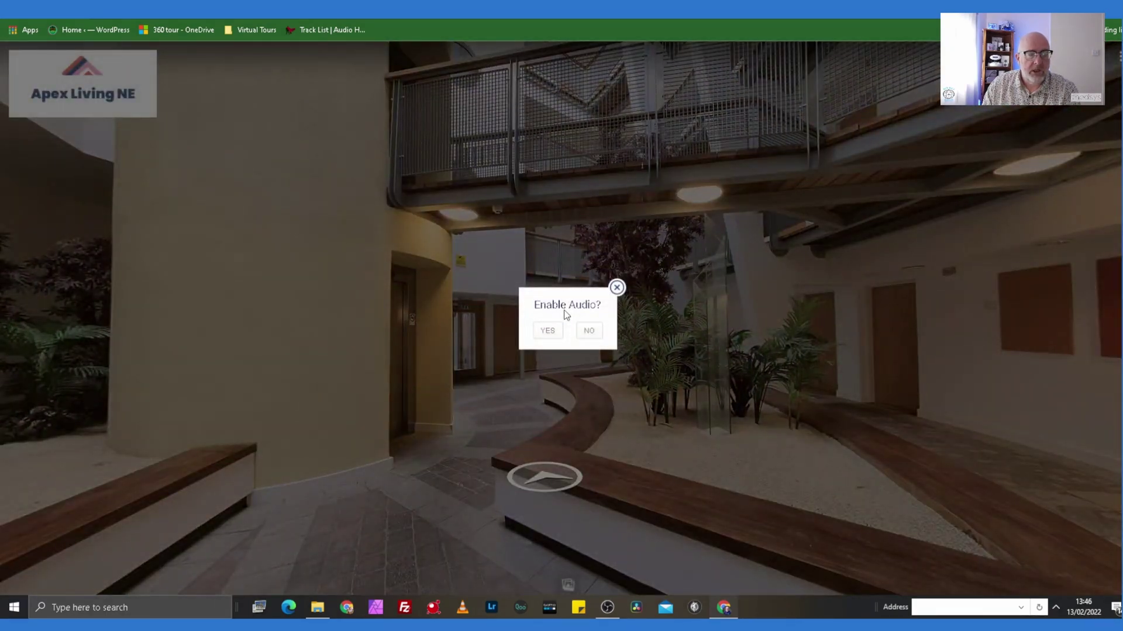
left_click(592, 331)
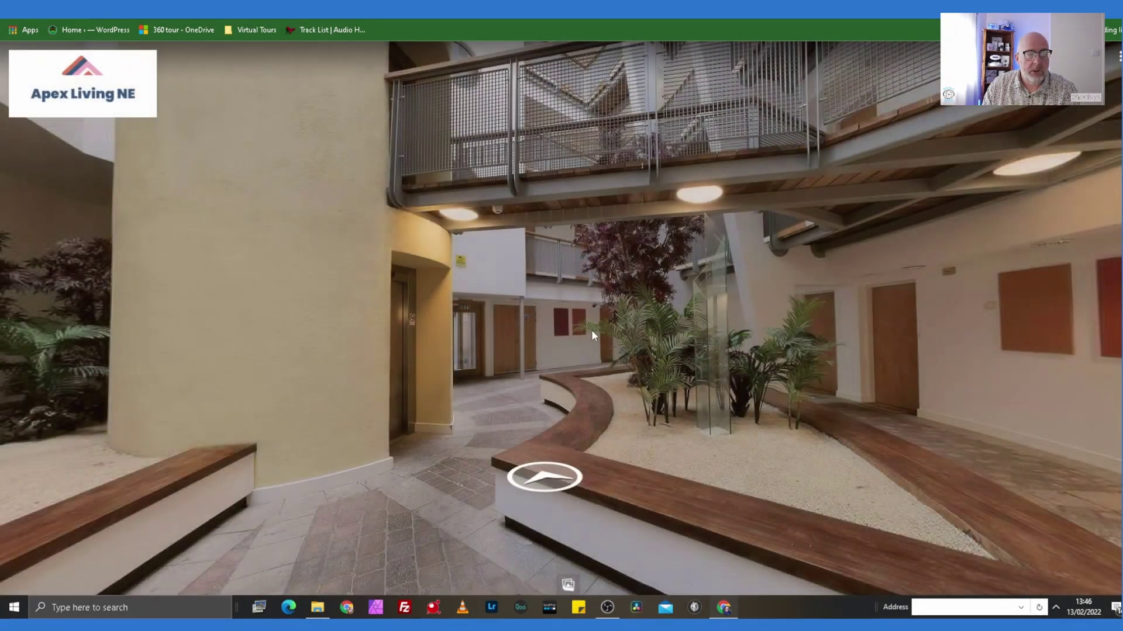
left_click(544, 476)
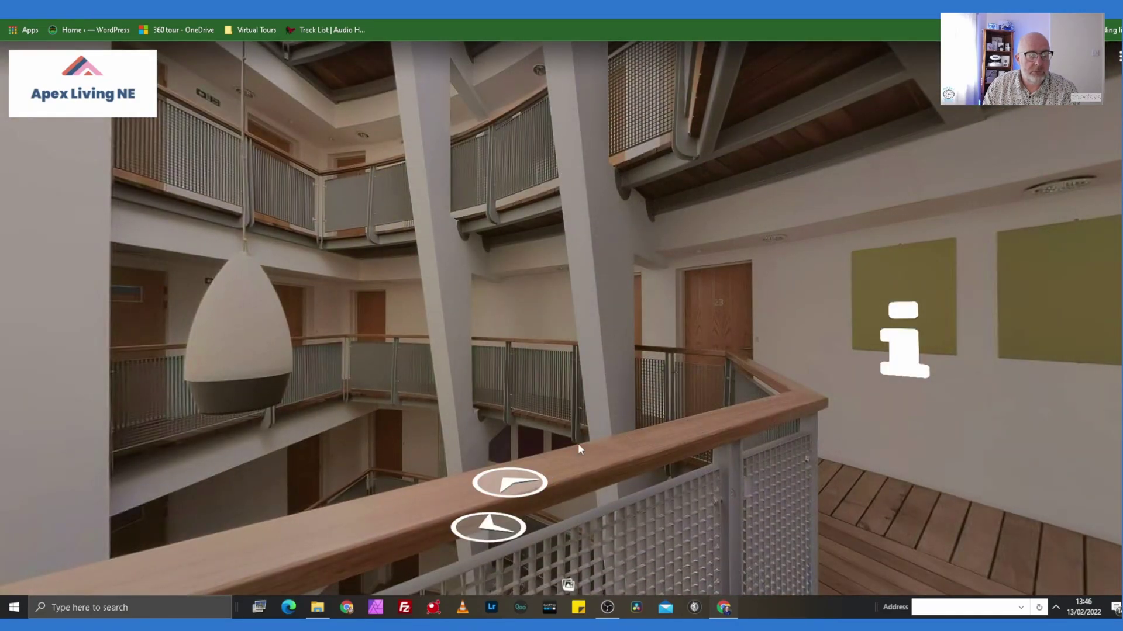
left_click(501, 483)
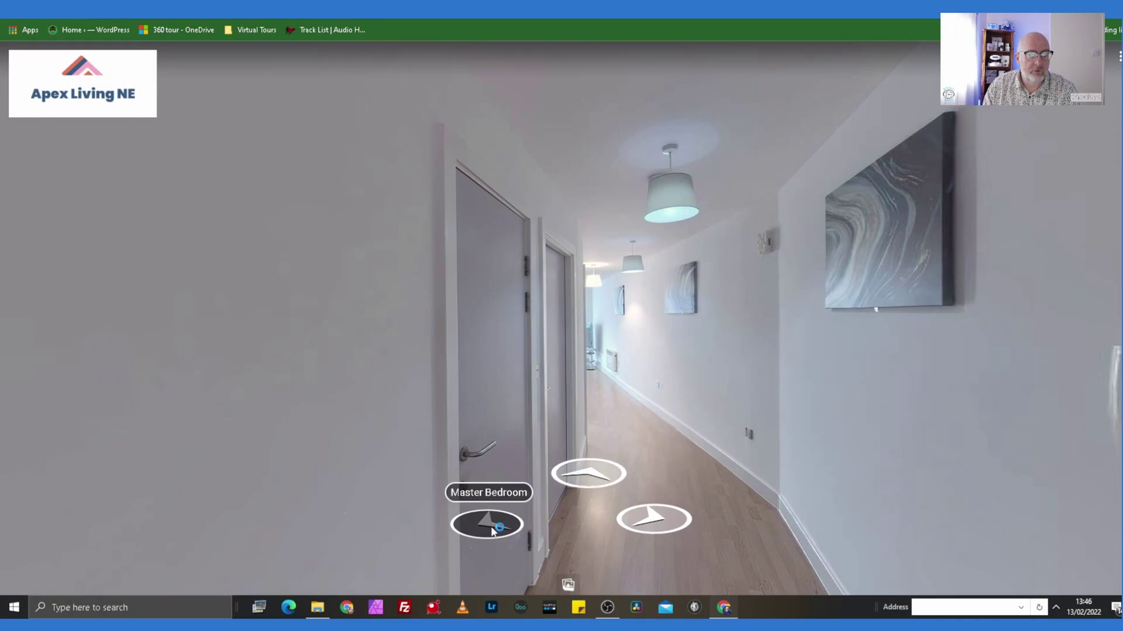
left_click(490, 526)
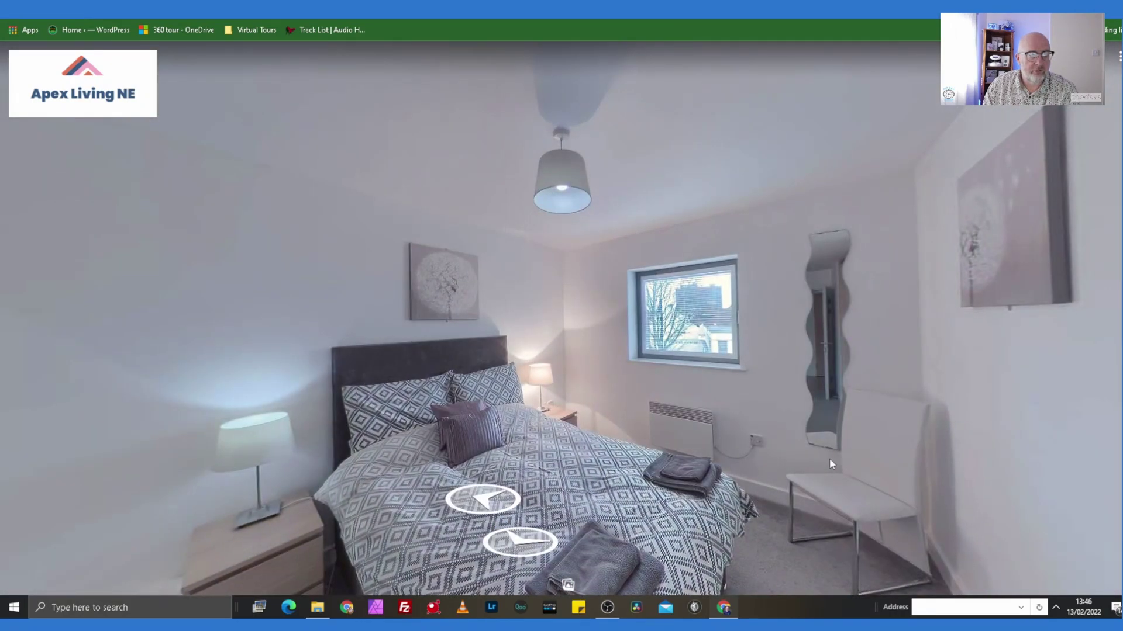
left_click_drag(829, 458, 437, 437)
Leave the bedroom and continue down the Hallway into the Lounge, looking toward the kitchen
left_click(666, 495)
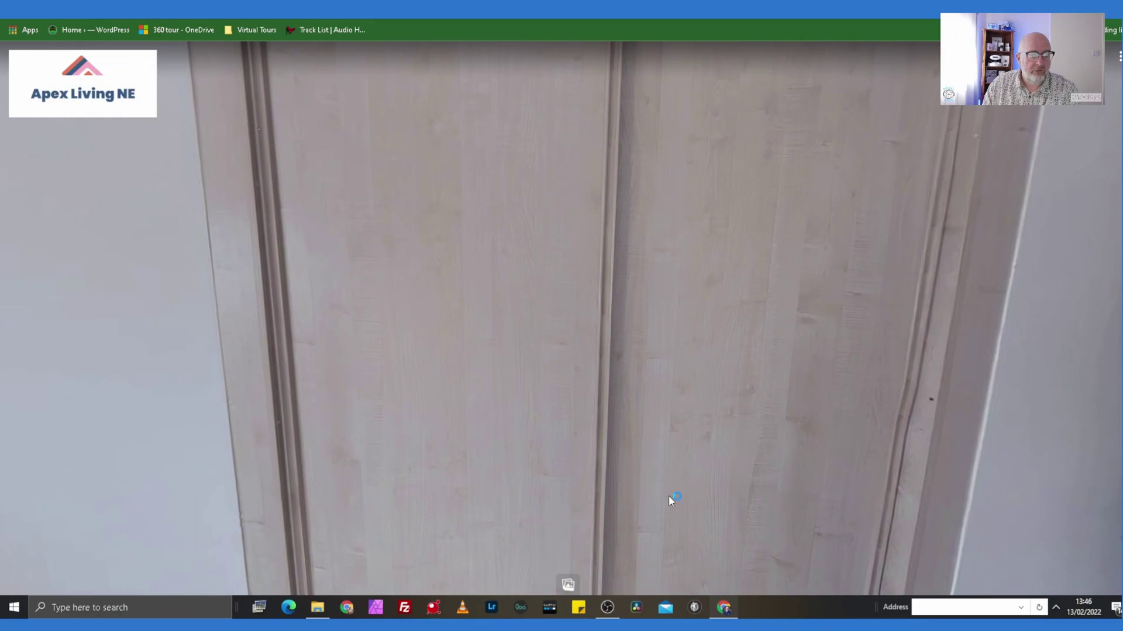
left_click(521, 476)
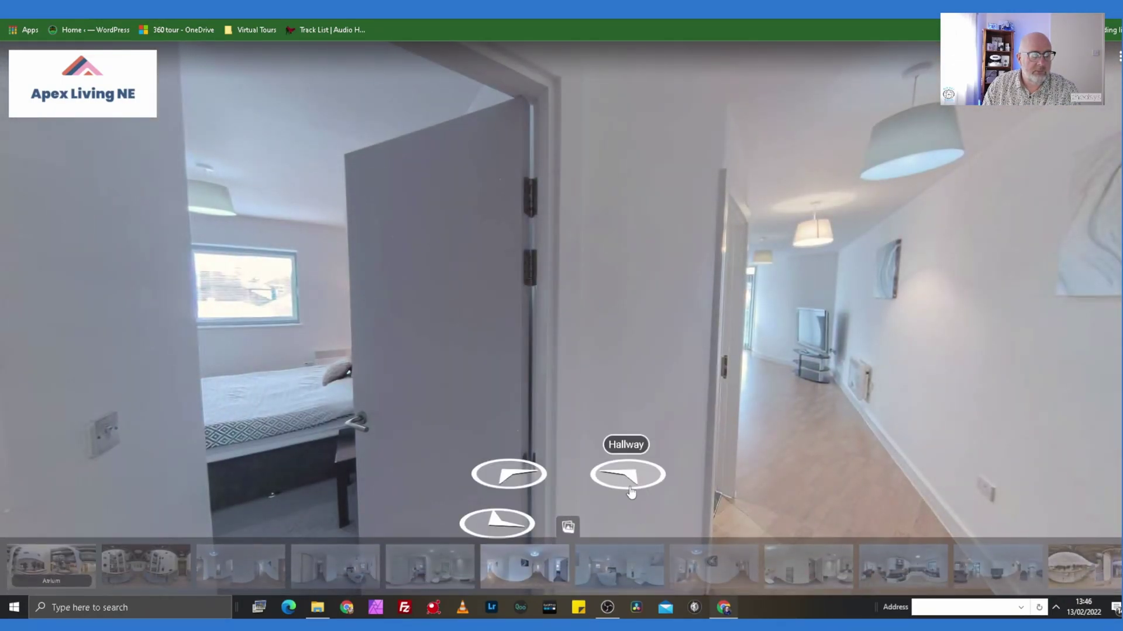
left_click(630, 489)
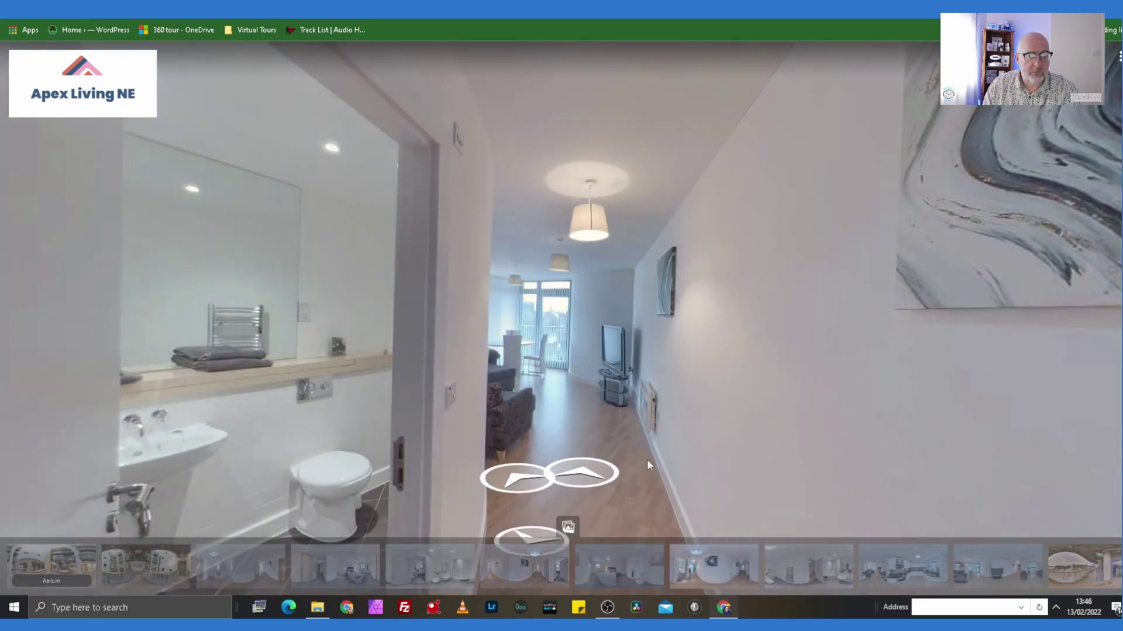
left_click(591, 468)
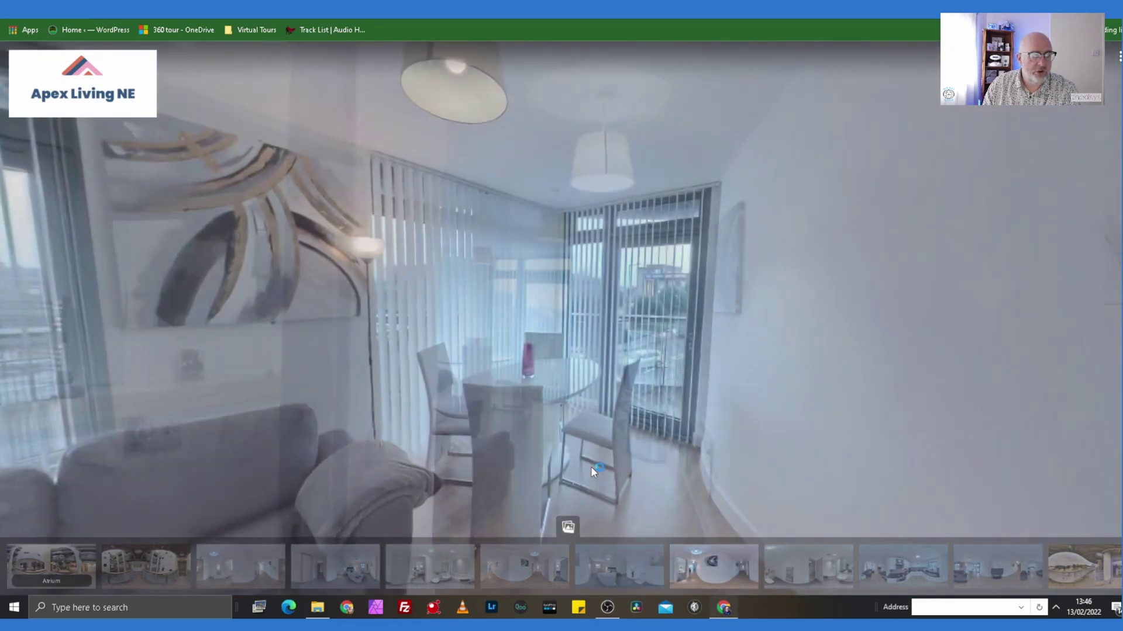
left_click_drag(517, 379, 636, 409)
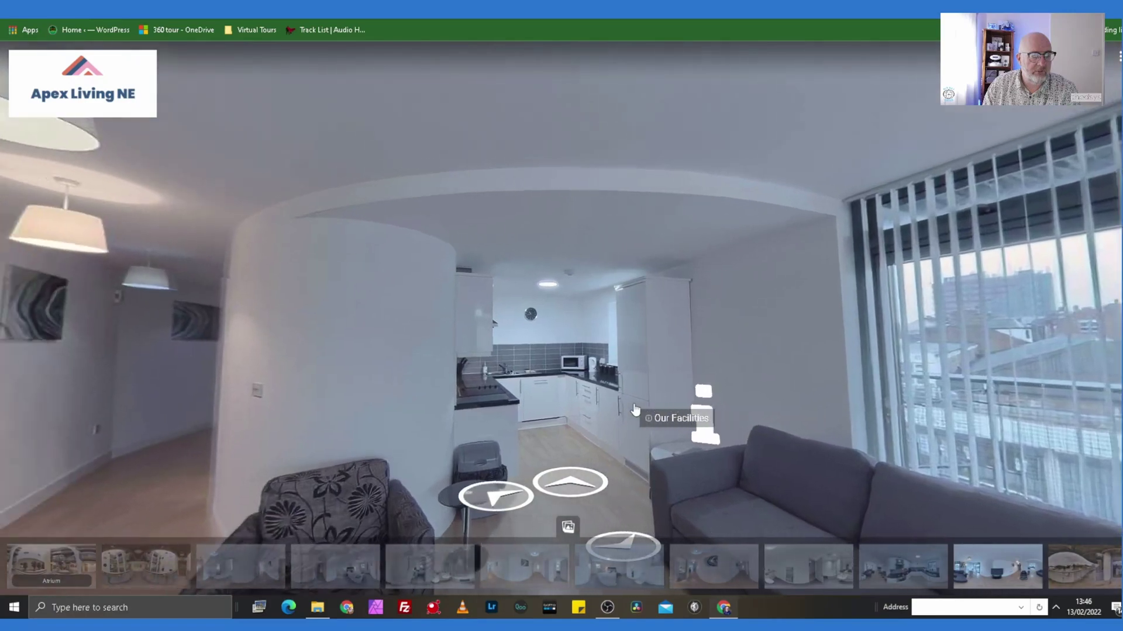
View the Our Facilities information, toggle the scene thumbnails, and jump to the balcony scene
left_click(737, 386)
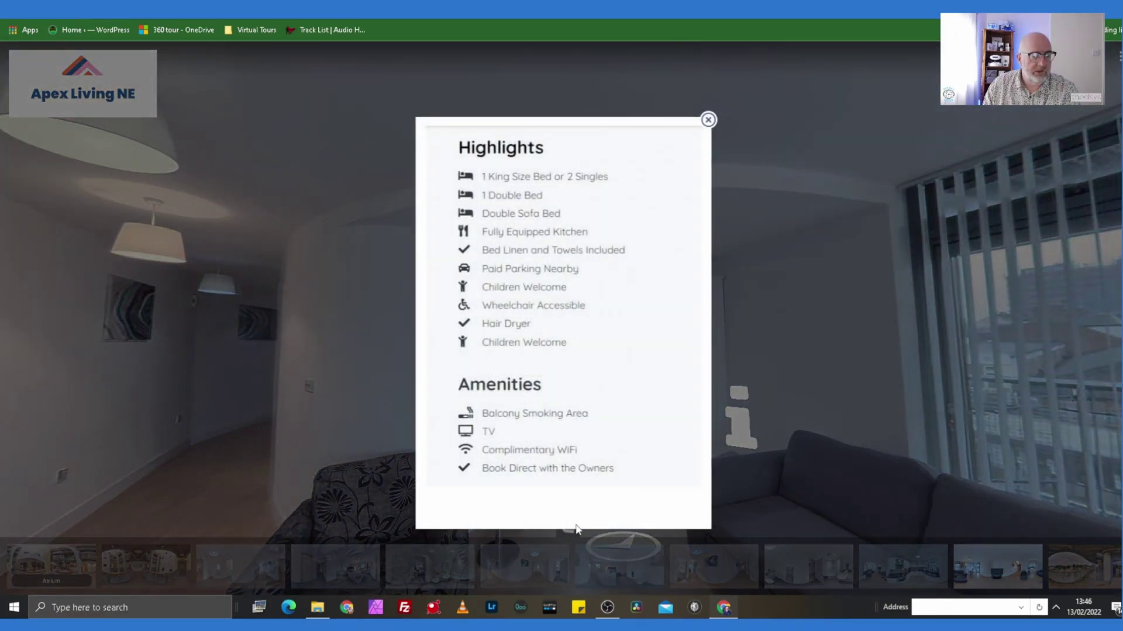
left_click(708, 120)
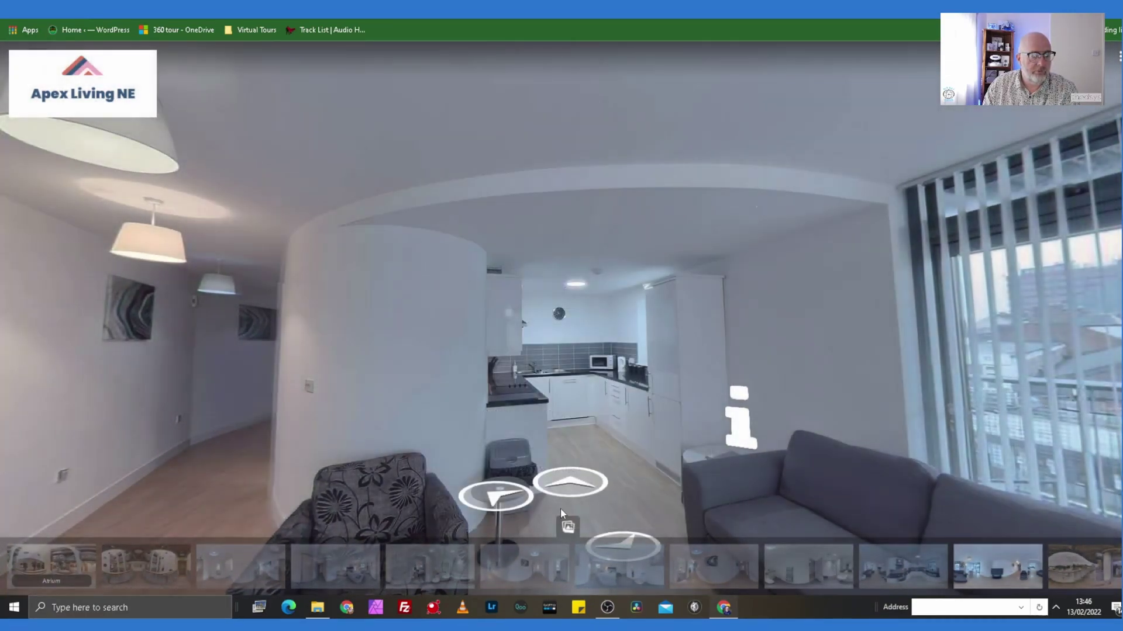
left_click(566, 525)
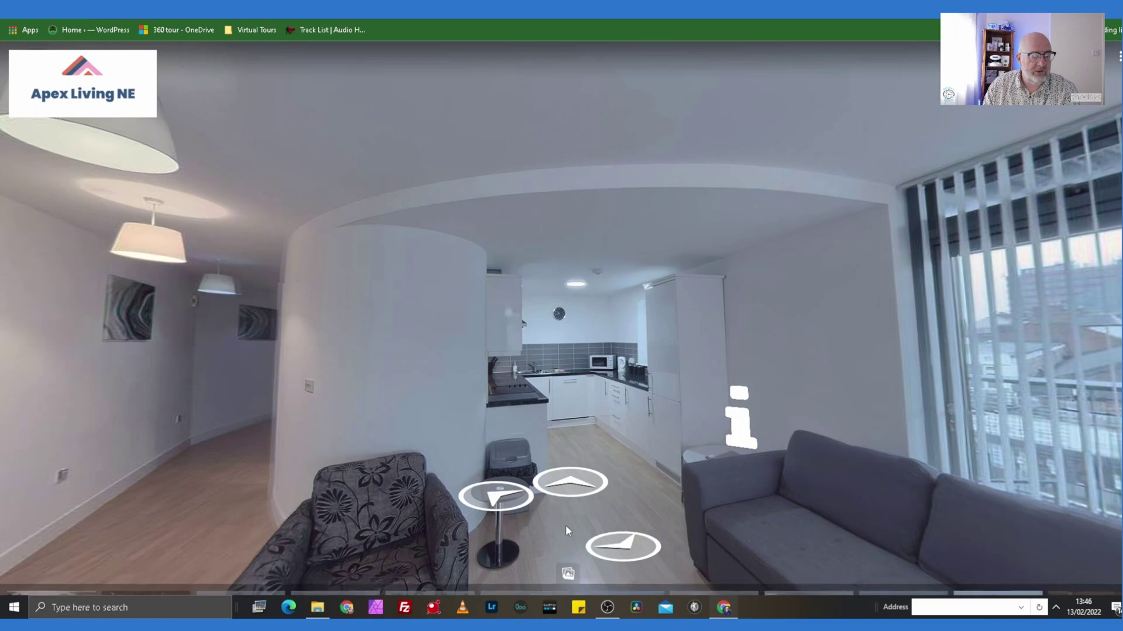
left_click(567, 585)
left_click(1017, 571)
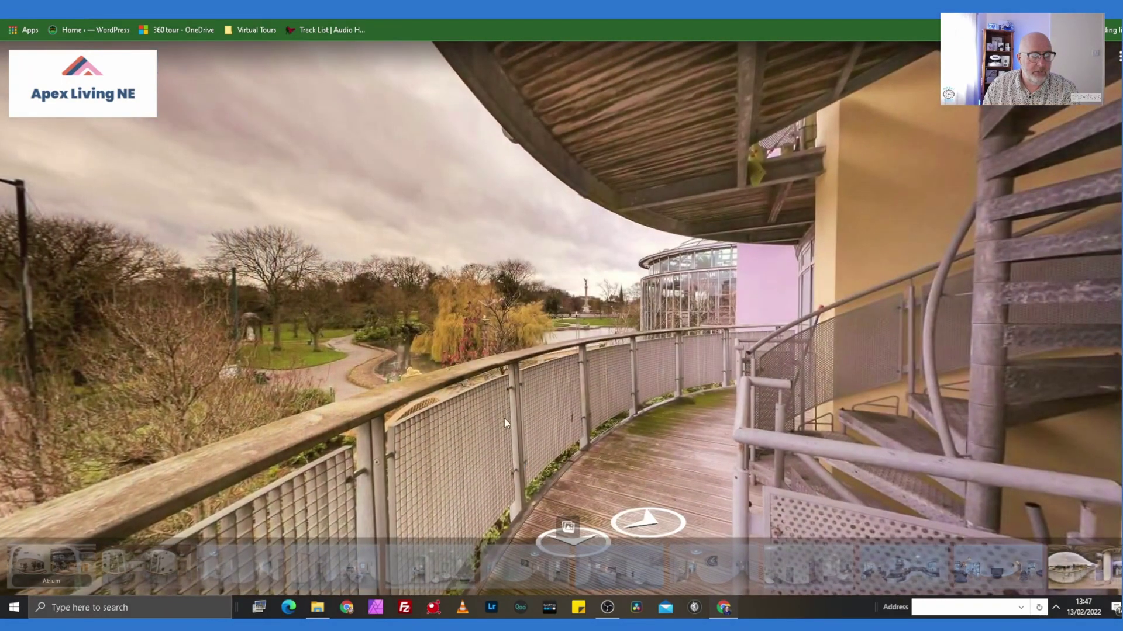
left_click_drag(483, 402, 964, 411)
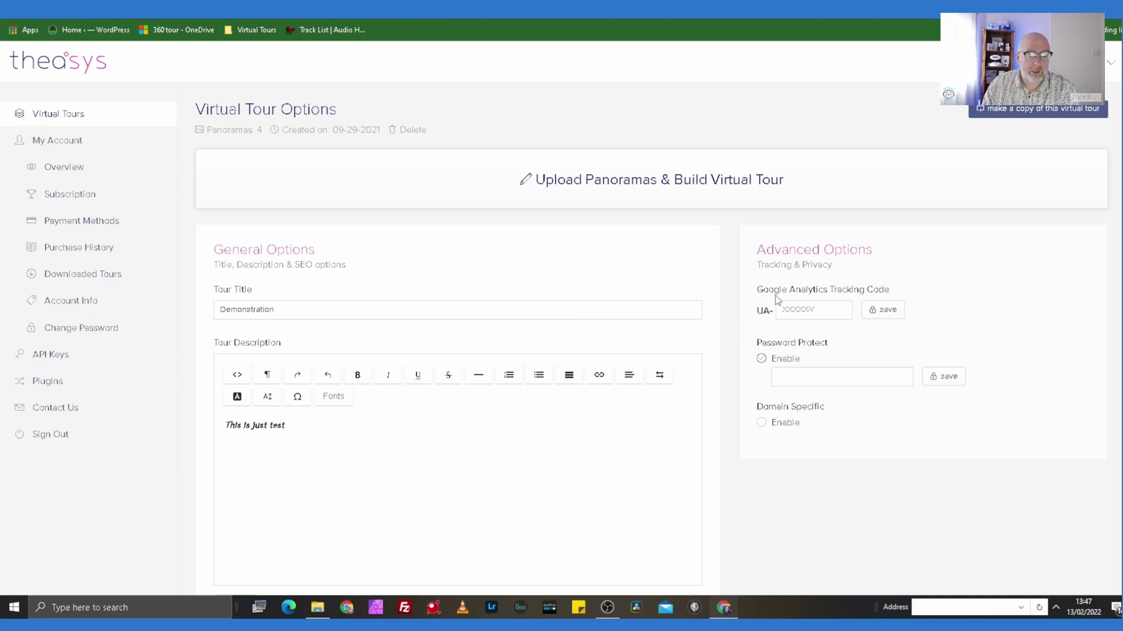
Open the Demonstration tour from Virtual Tours and bring up its embed download options
left_click(64, 116)
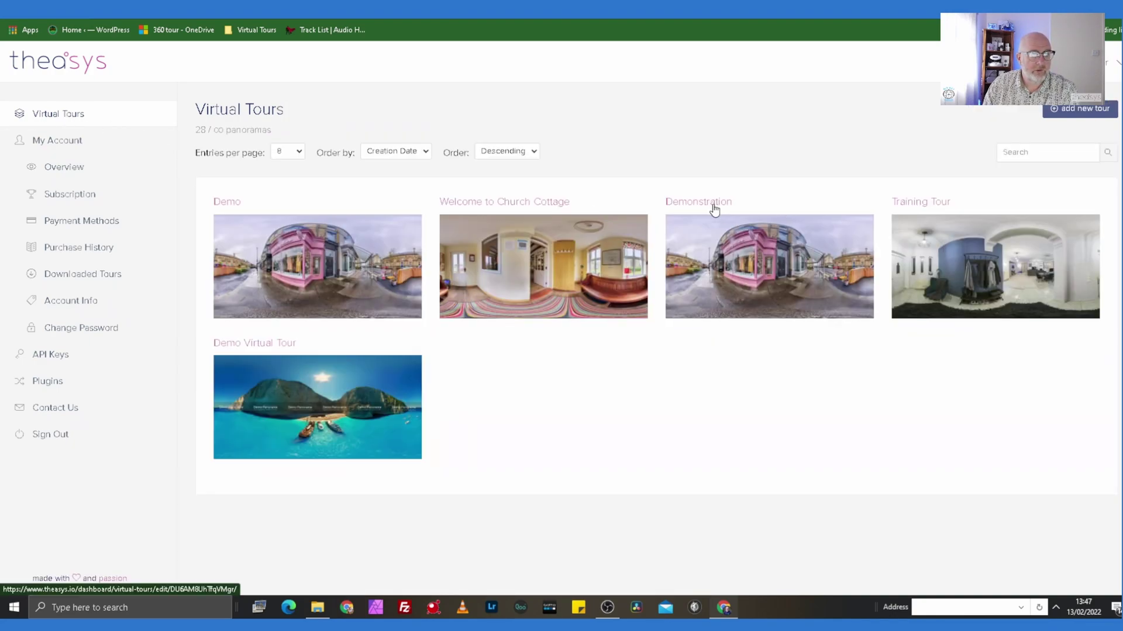
left_click(714, 209)
scroll(1057, 300, "down", 5)
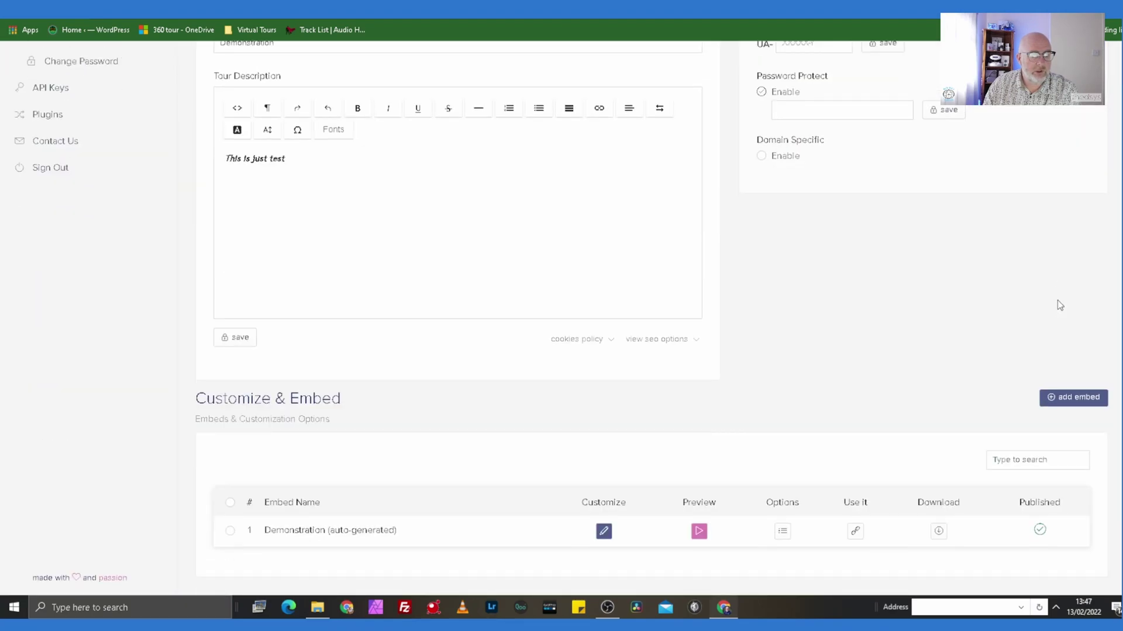
left_click(938, 531)
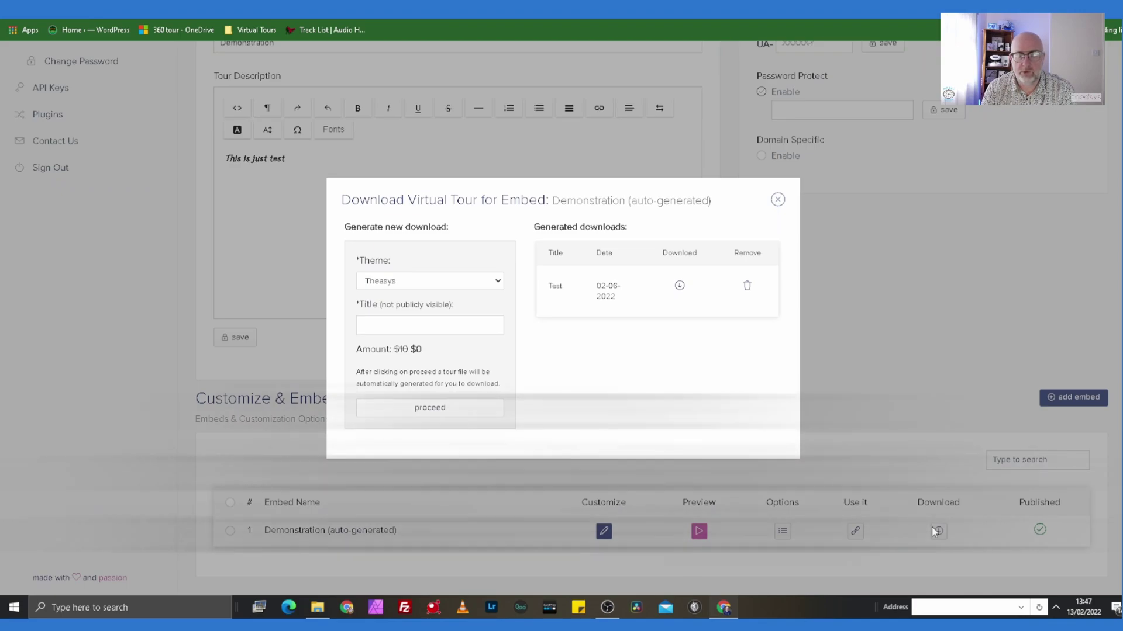
Request an embed download using the Theasys theme with the title 'Test1'
left_click(497, 284)
left_click(498, 285)
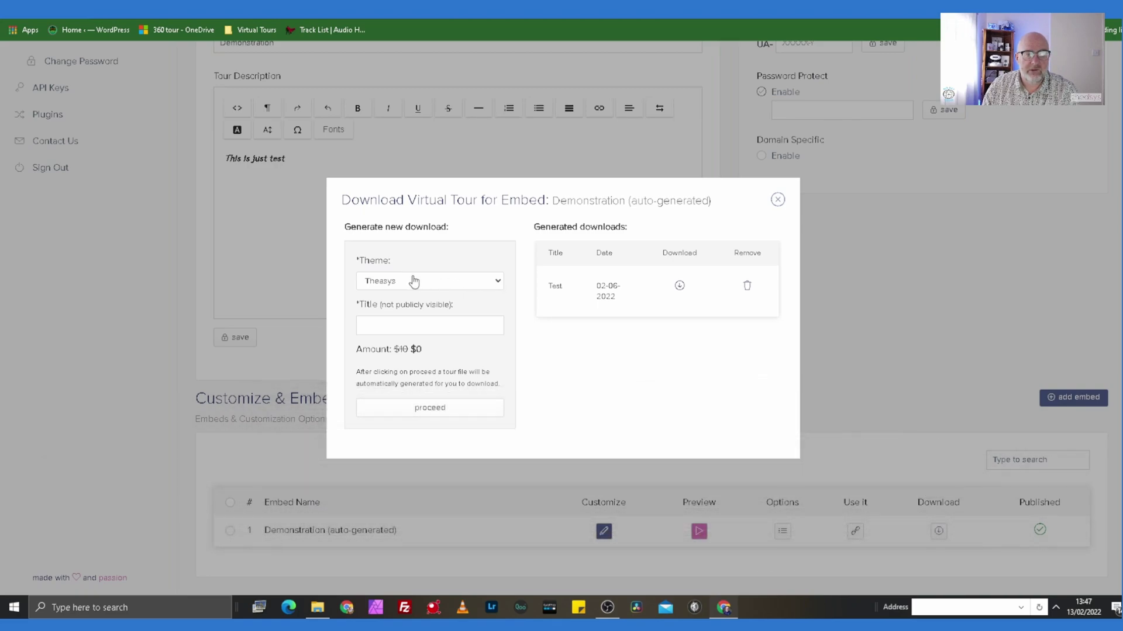
left_click(402, 328)
type("Test")
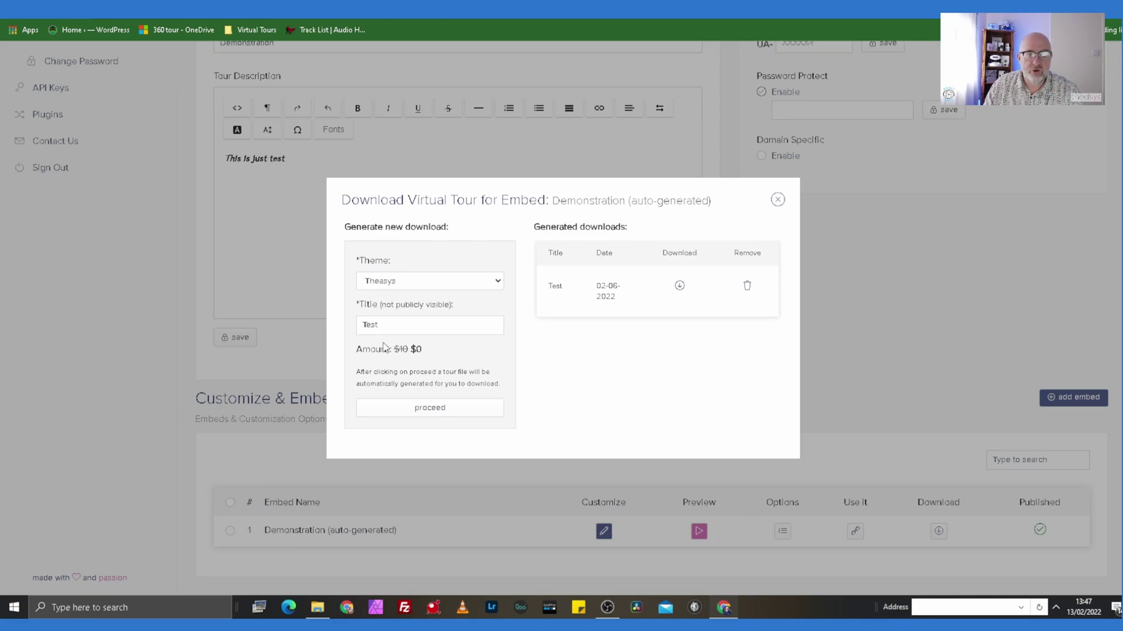
type("1")
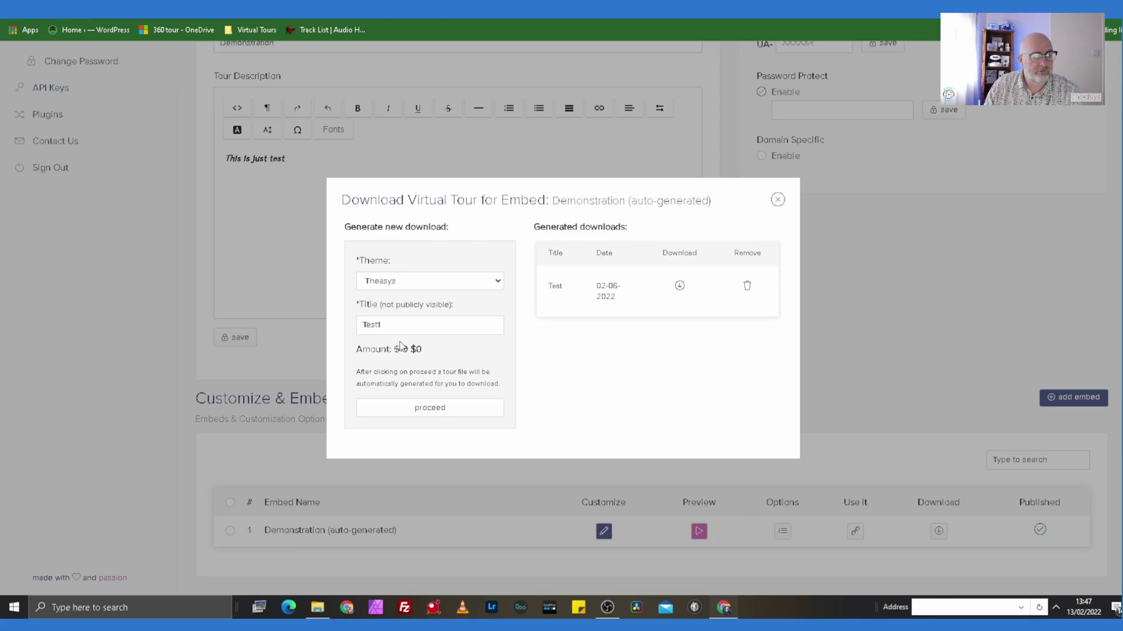
left_click(439, 411)
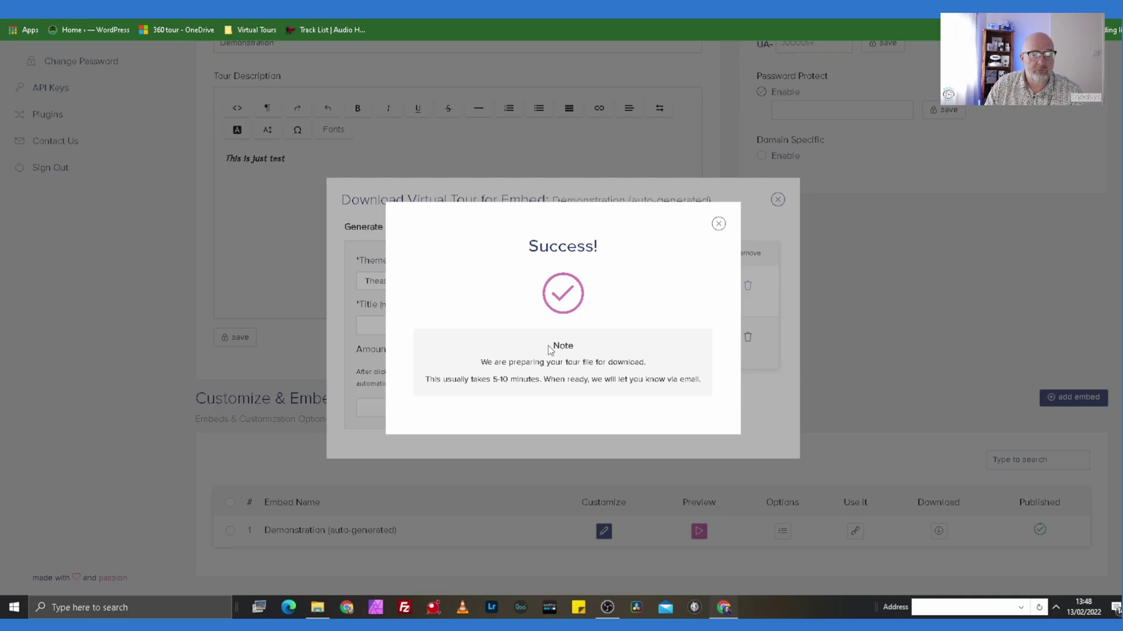
Dismiss the success notice and download the Test tour package as a zip
left_click(718, 225)
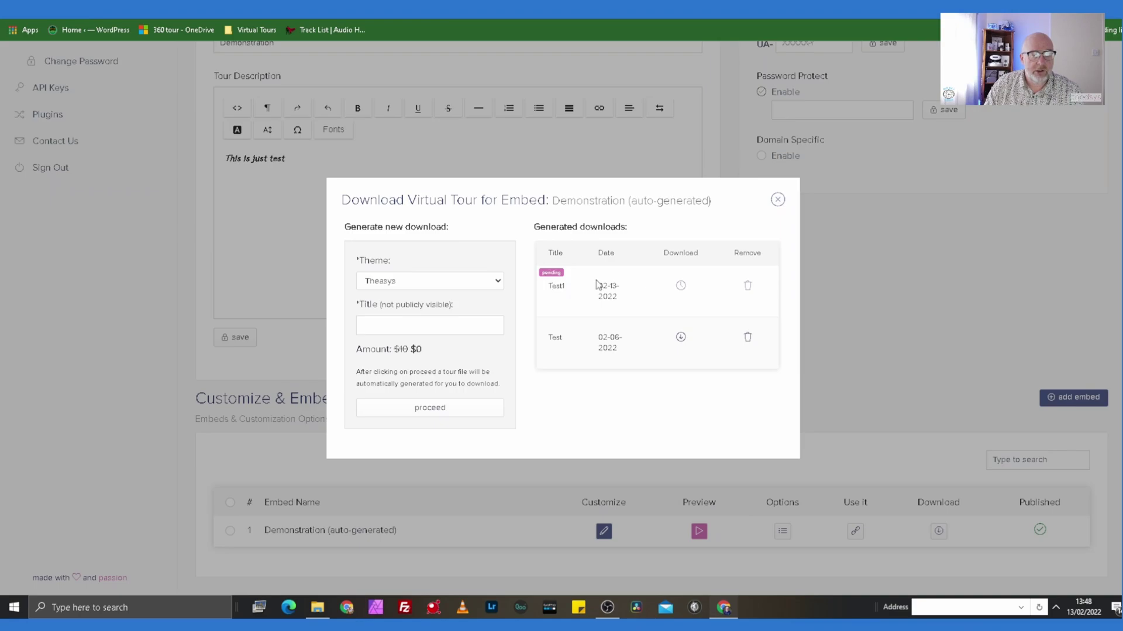
left_click(680, 338)
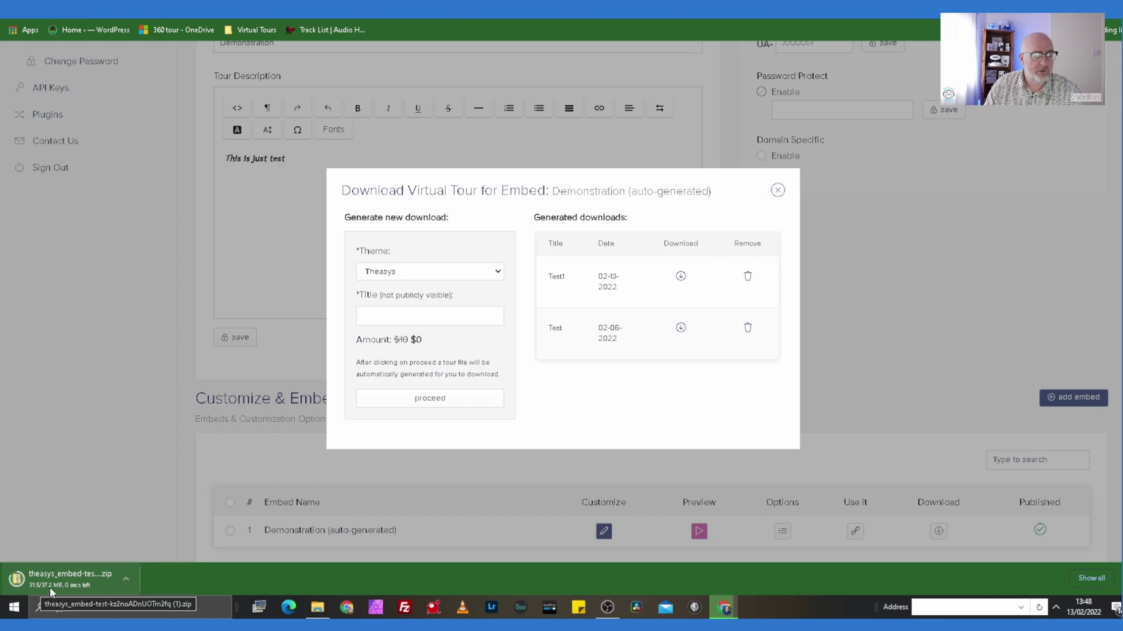
left_click(125, 580)
Extract the downloaded embed zip into a new folder in Downloads
left_click(176, 538)
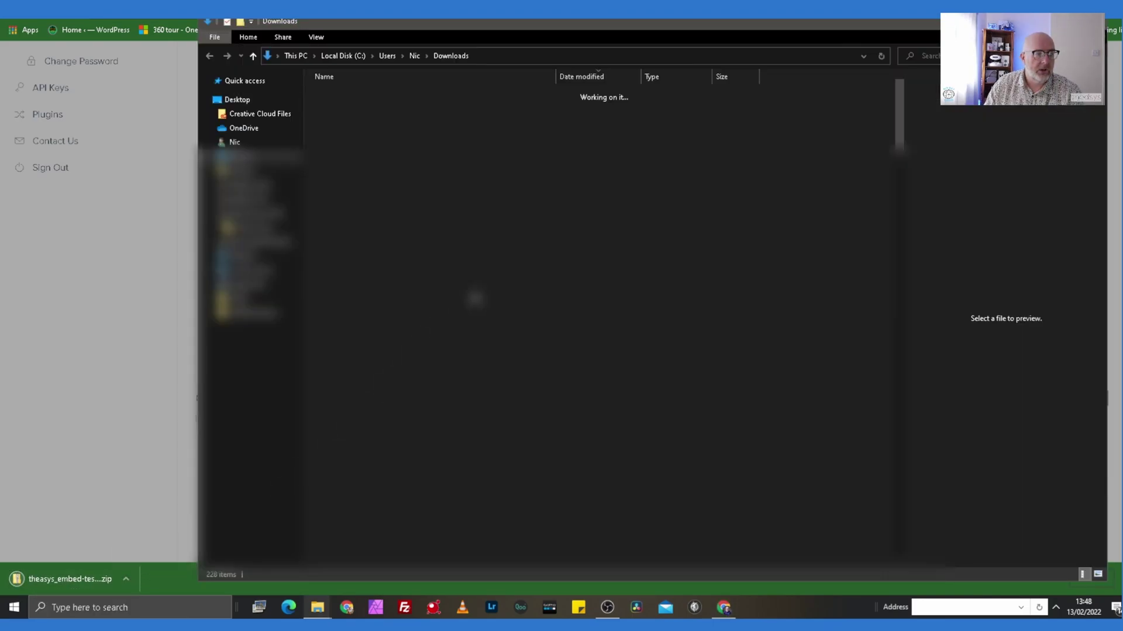
right_click(399, 111)
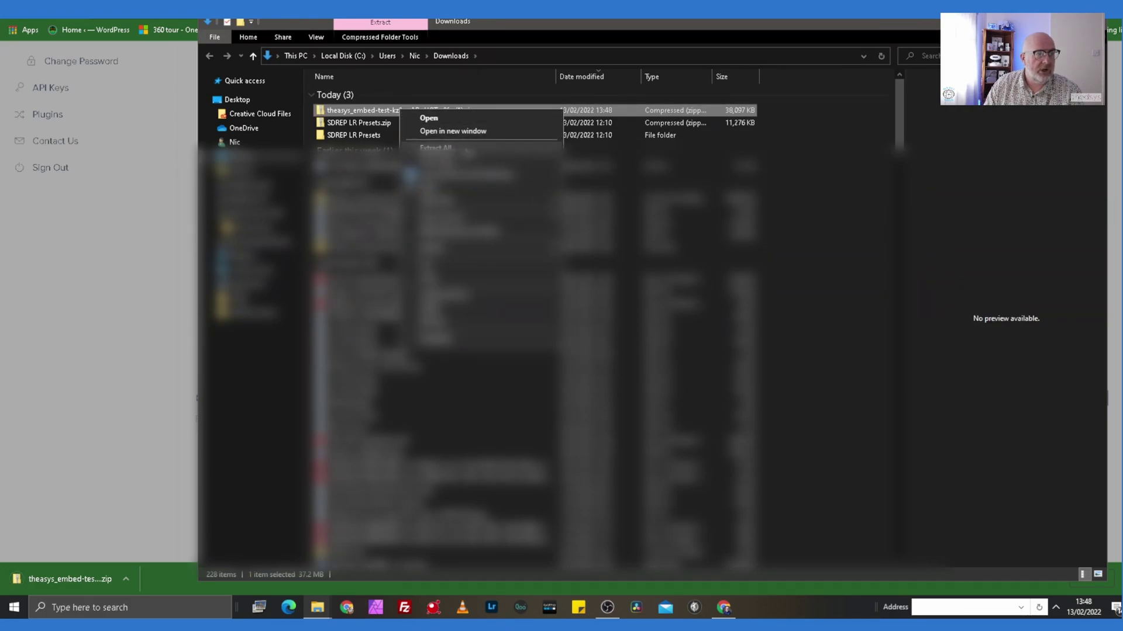
left_click(462, 149)
key("Tab")
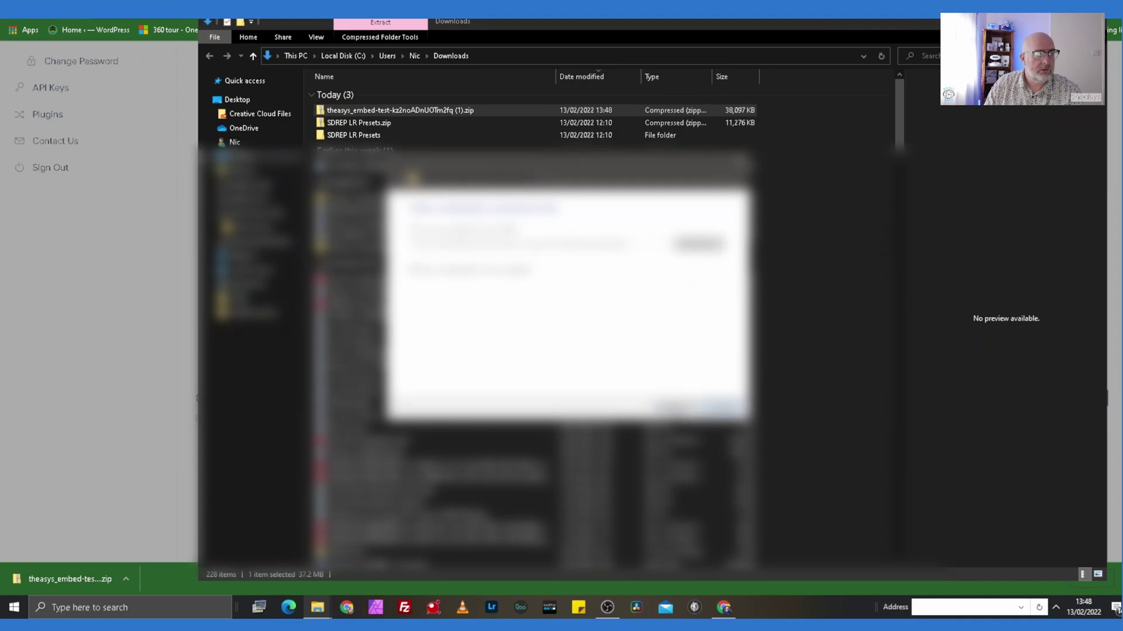
key("Return")
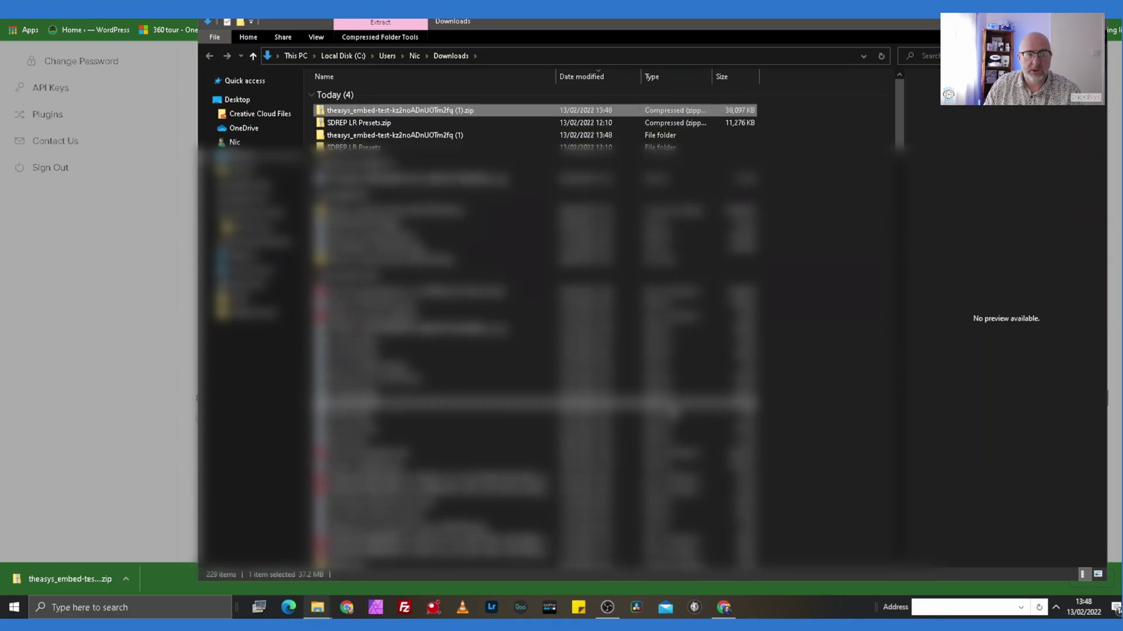
Open the extracted tour folder, then check its properties from Downloads
double_click(391, 134)
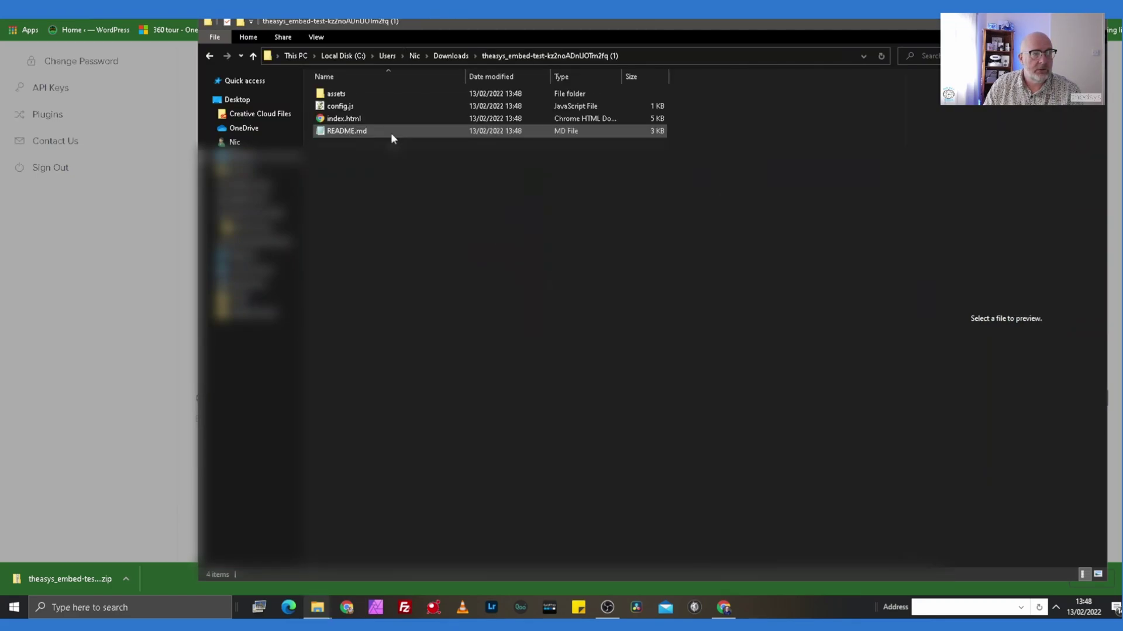
left_click(447, 57)
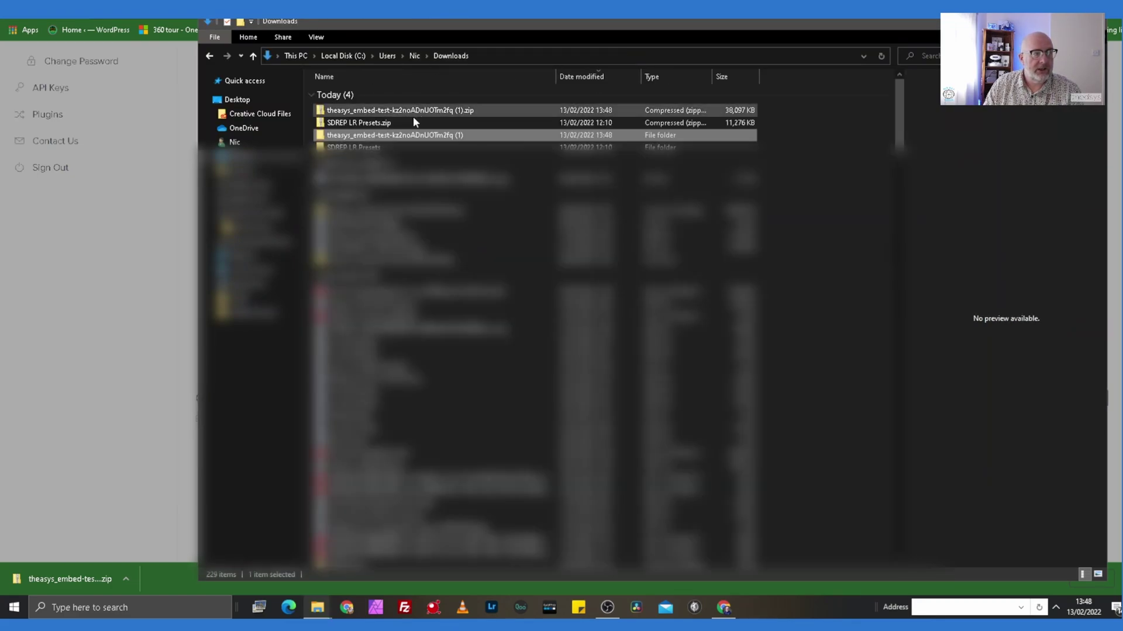
right_click(360, 135)
left_click(397, 391)
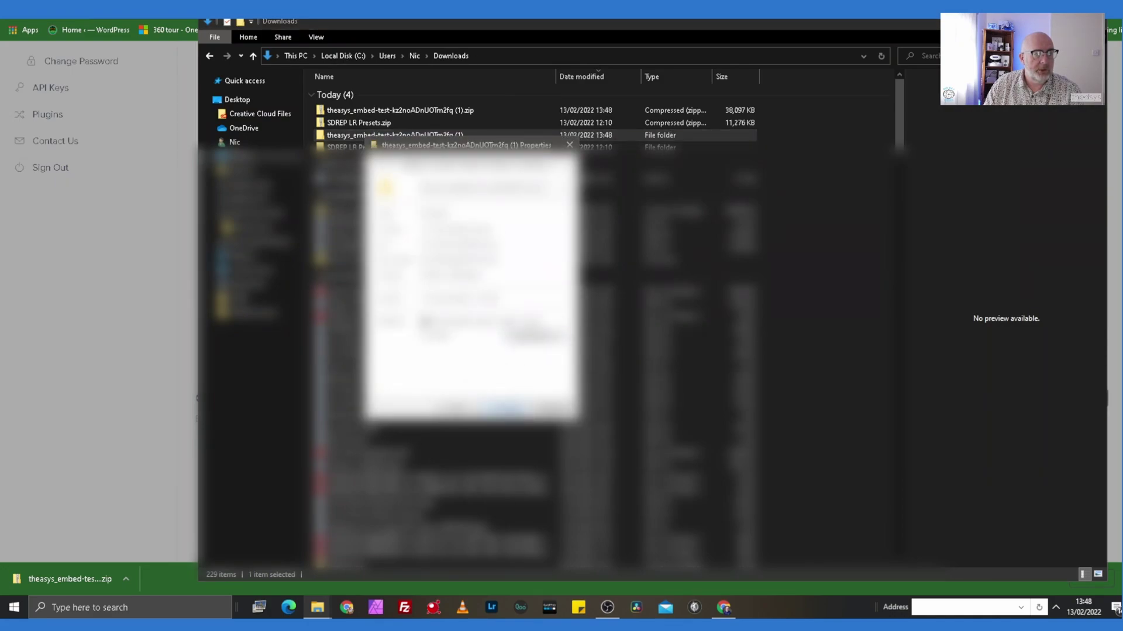
left_click(459, 409)
Browse down through assets and panoramas to the d folder of panorama images
double_click(366, 135)
double_click(336, 94)
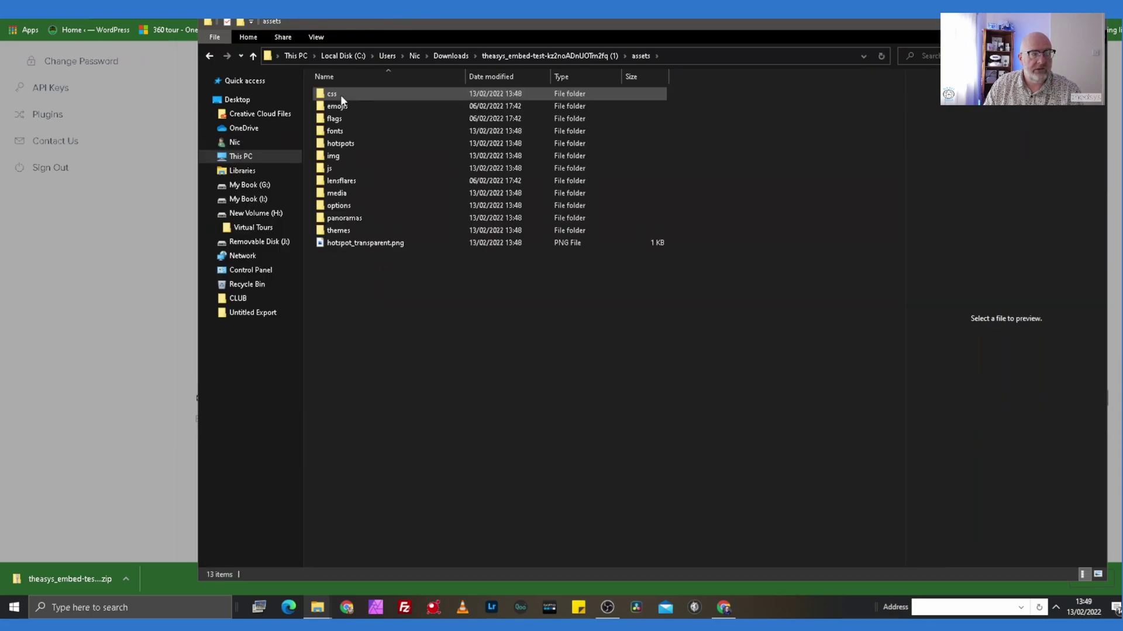
double_click(354, 218)
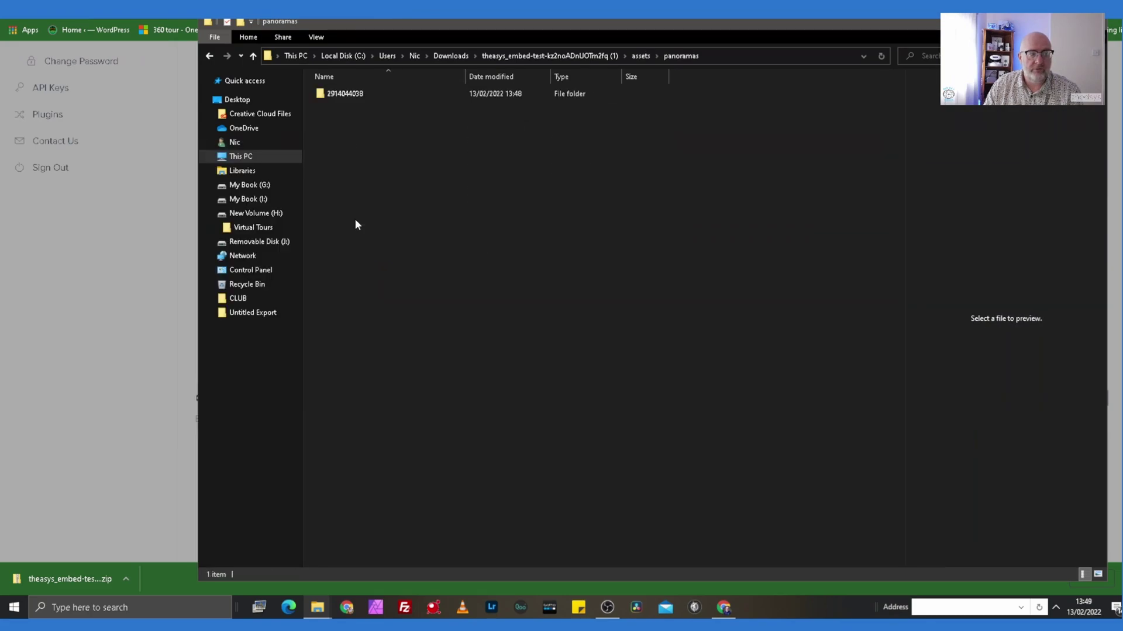
double_click(342, 94)
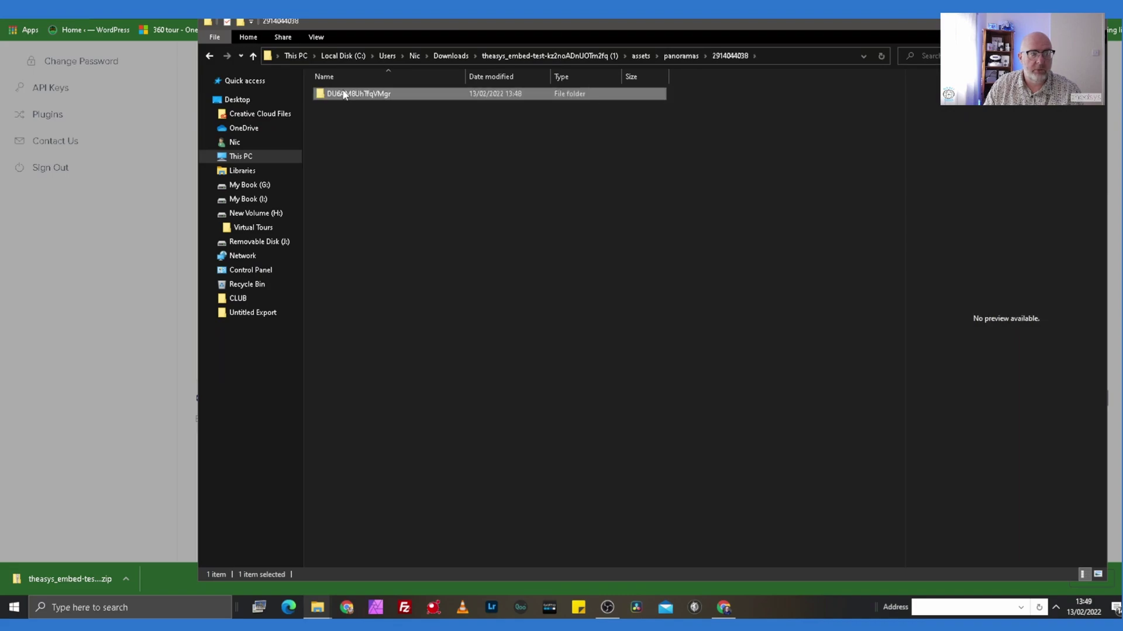
double_click(343, 93)
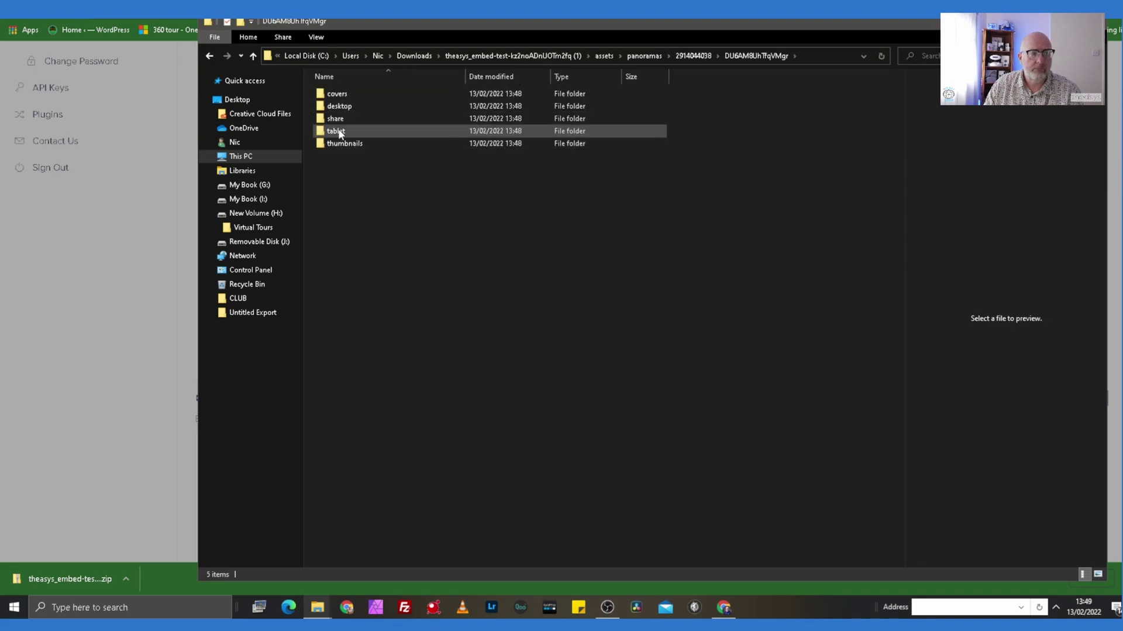
double_click(341, 106)
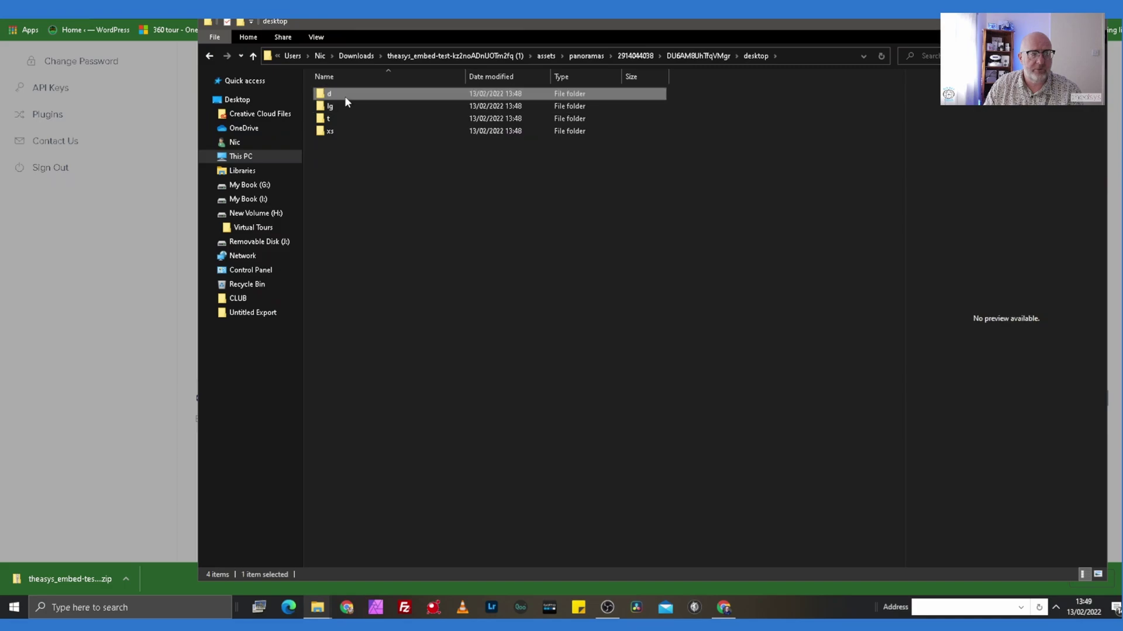
double_click(345, 96)
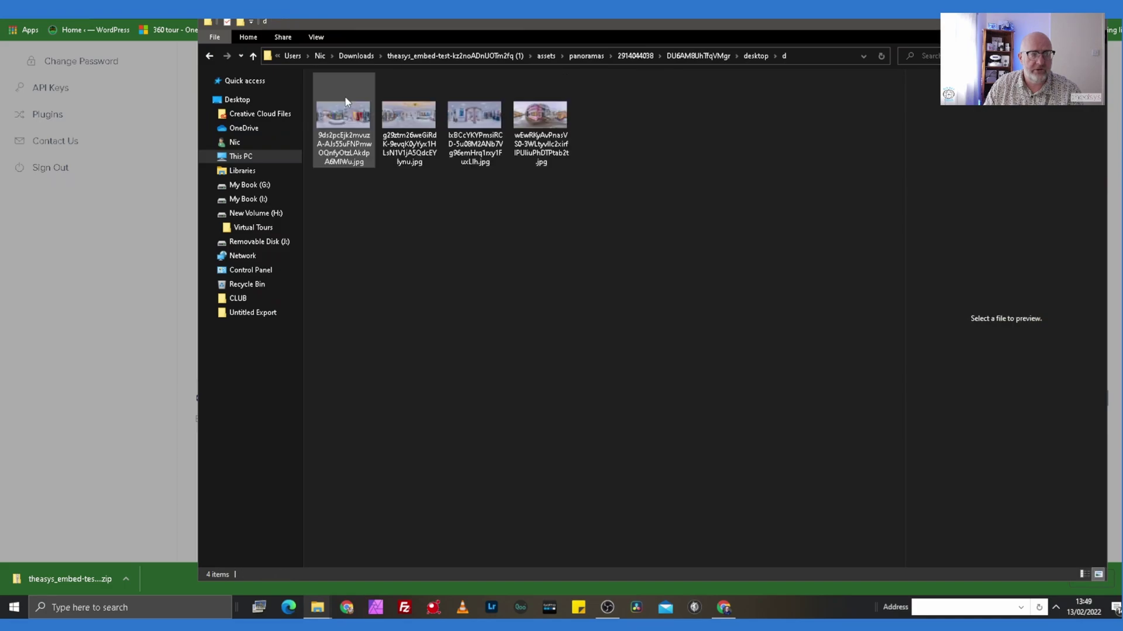
Revisit the assets folder, then open README.md maximized in Notepad
left_click(493, 56)
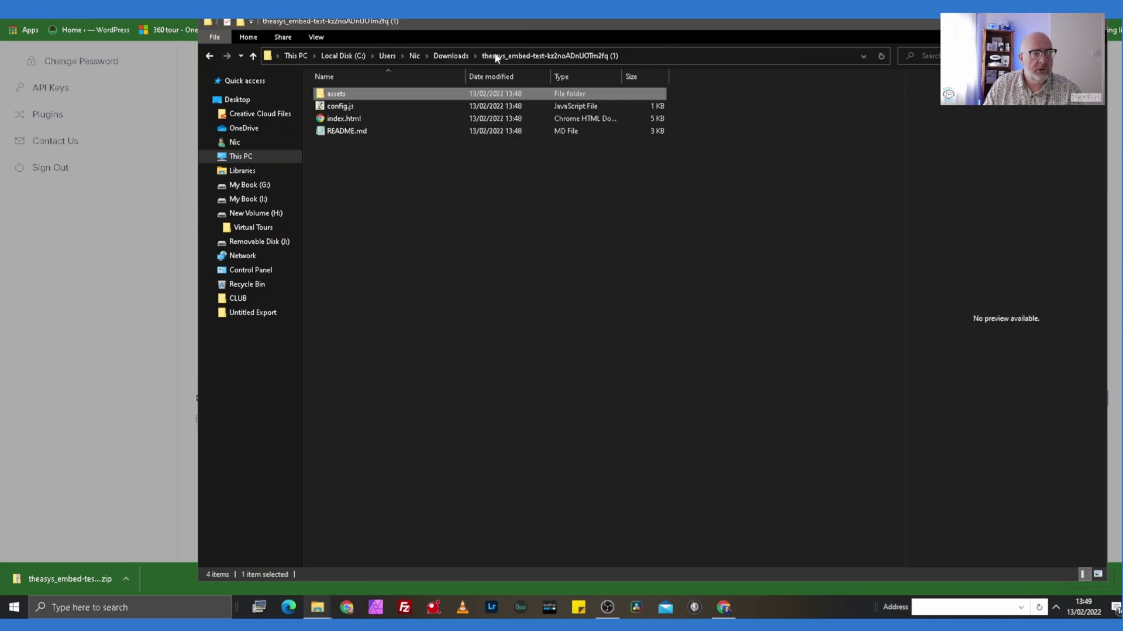
double_click(335, 94)
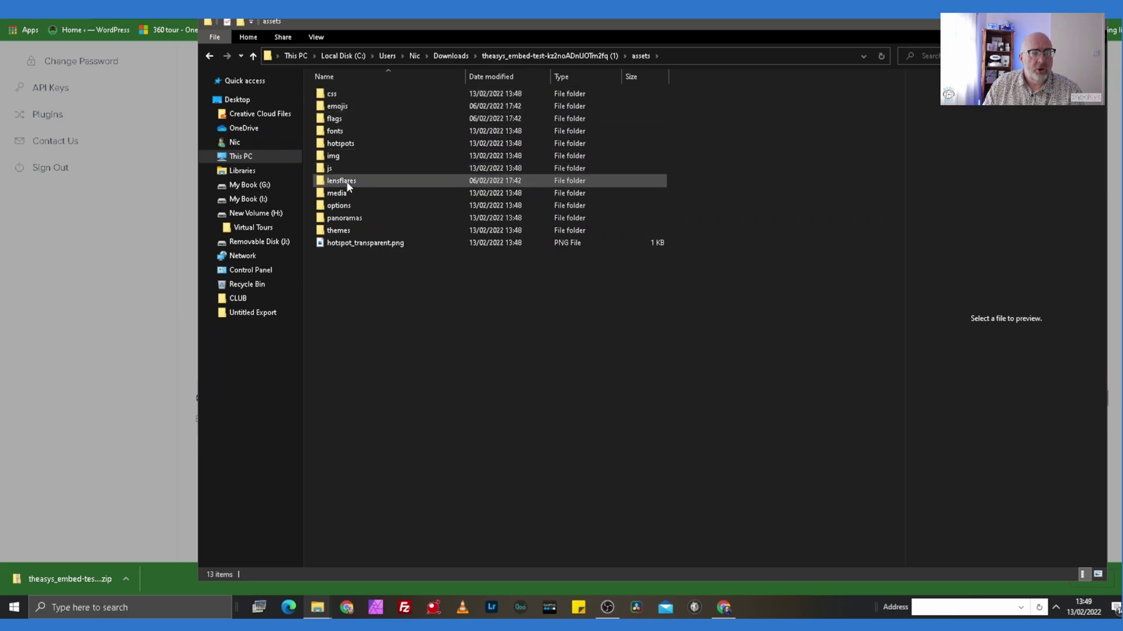
left_click(354, 243)
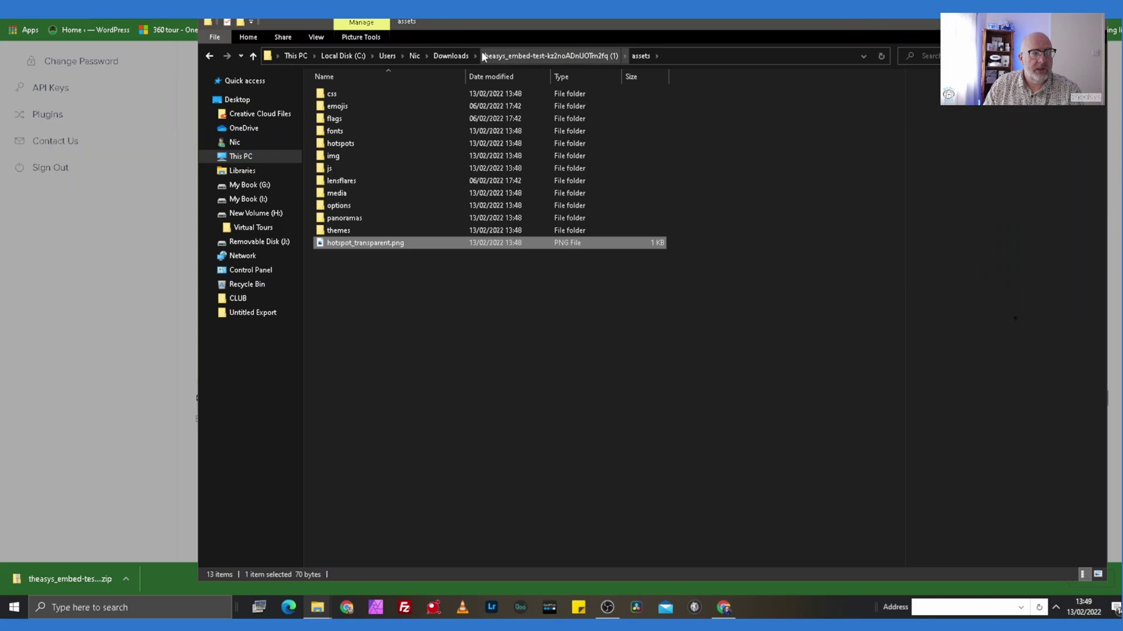
left_click(538, 58)
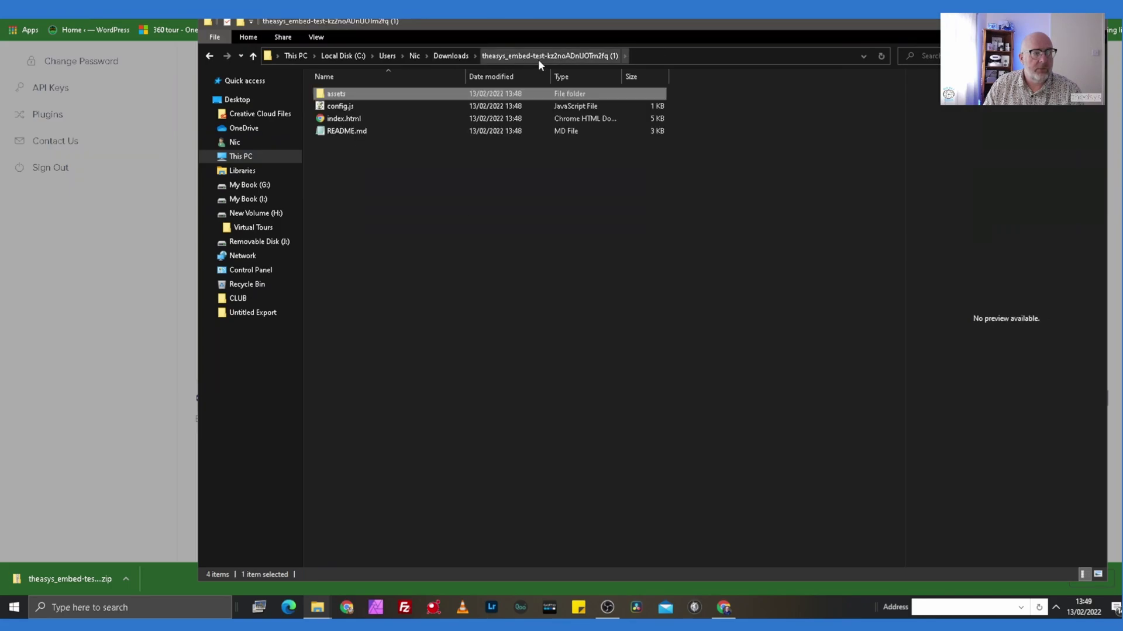
double_click(342, 131)
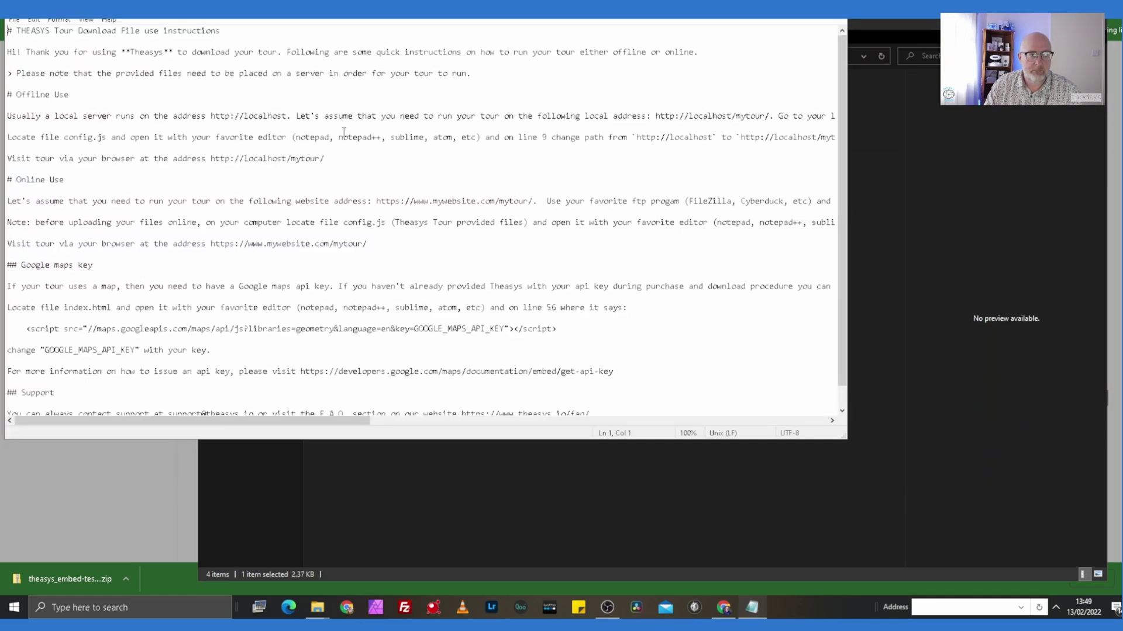
key("super+Up")
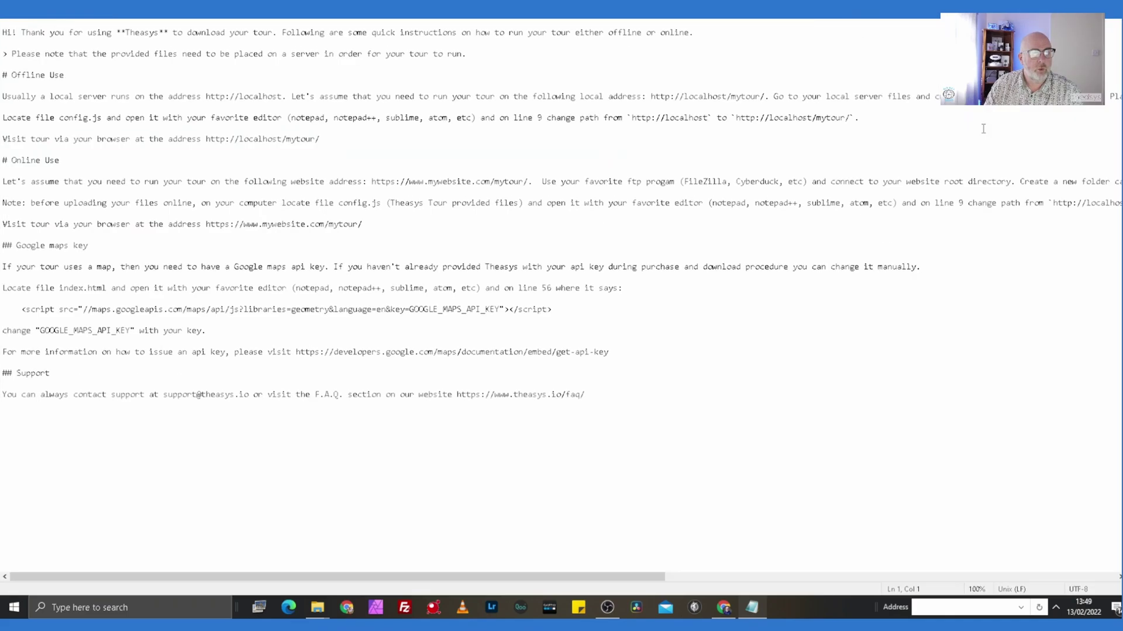